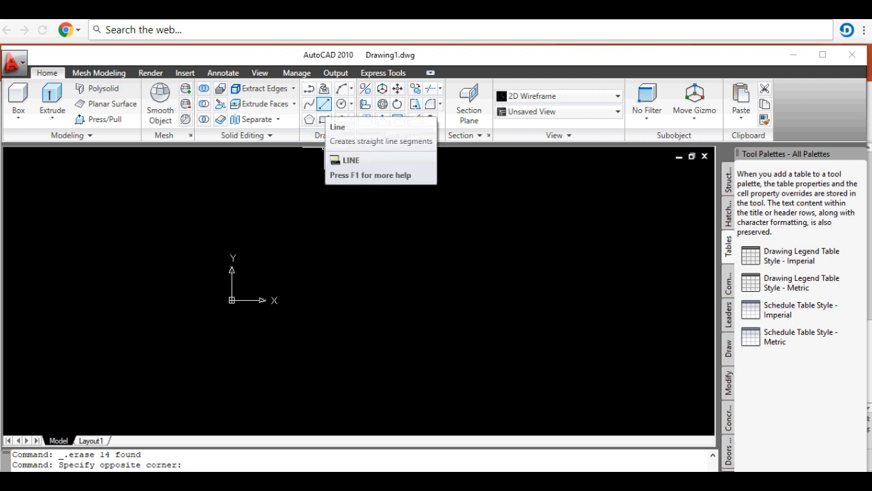
Draw a closed rectangle 900 wide and 1200 tall from line segments, starting at its upper-left corner.
click(323, 104)
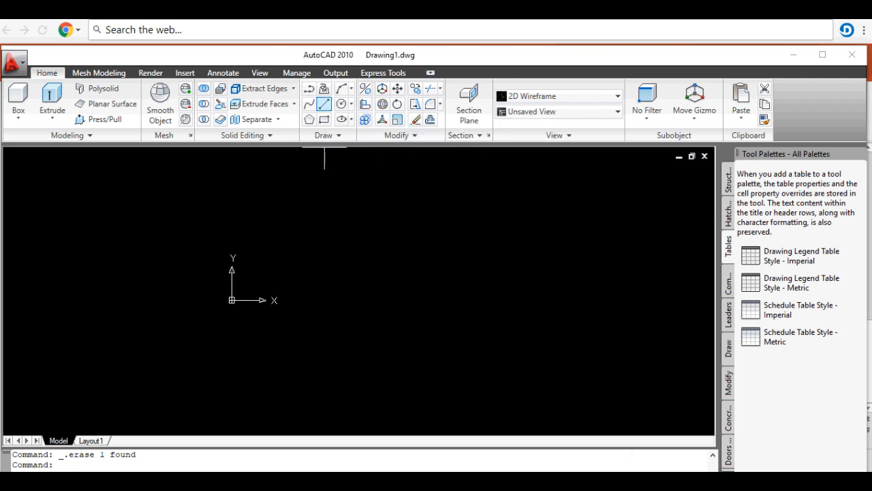
click(345, 204)
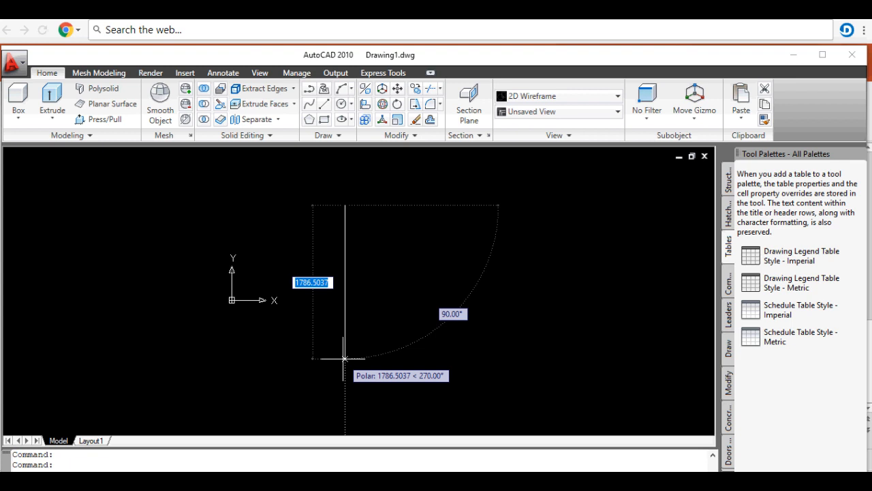
text(1200)
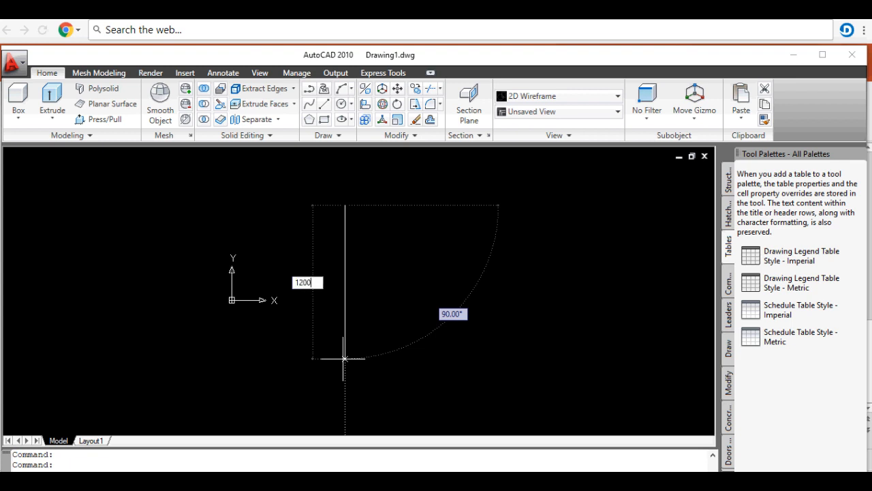
key(Return)
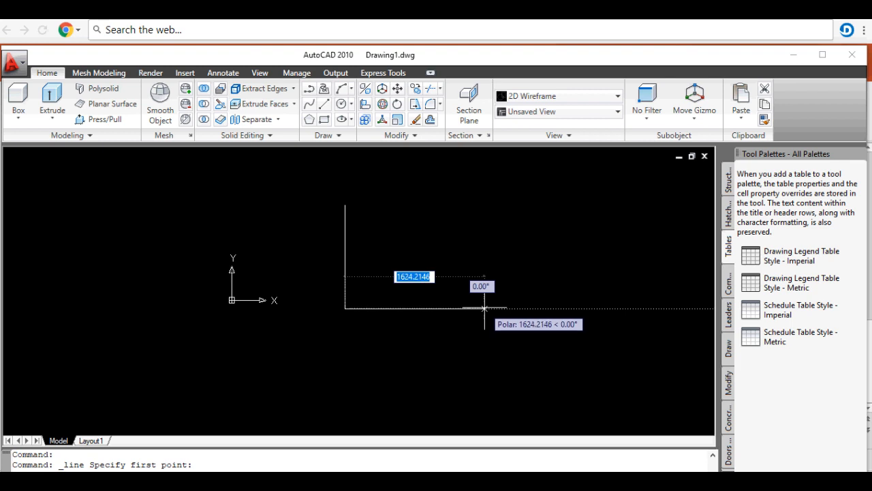
text(900)
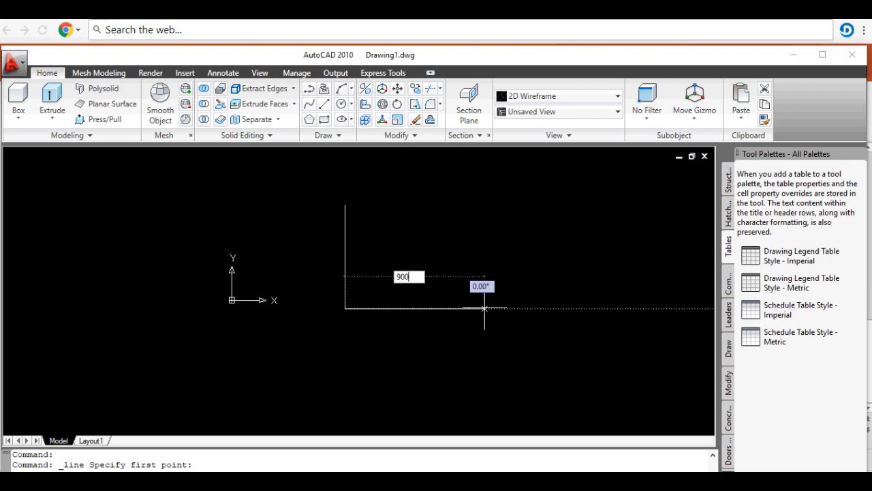
key(Return)
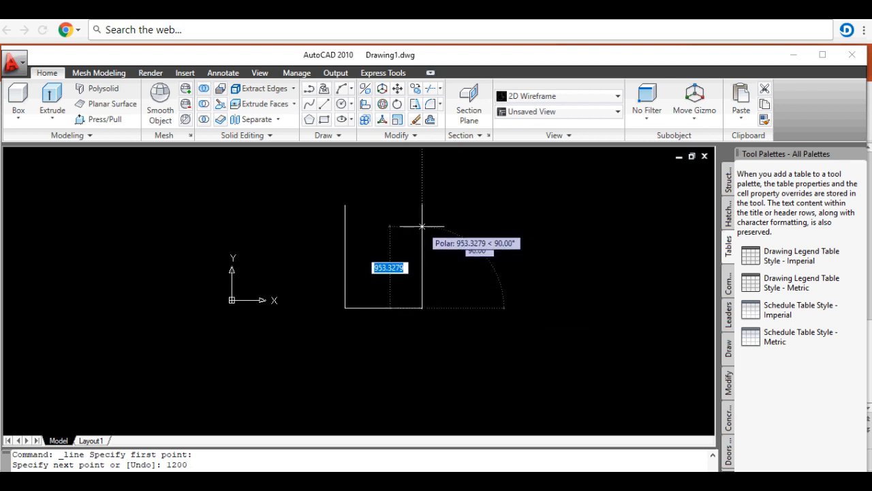
text(1200)
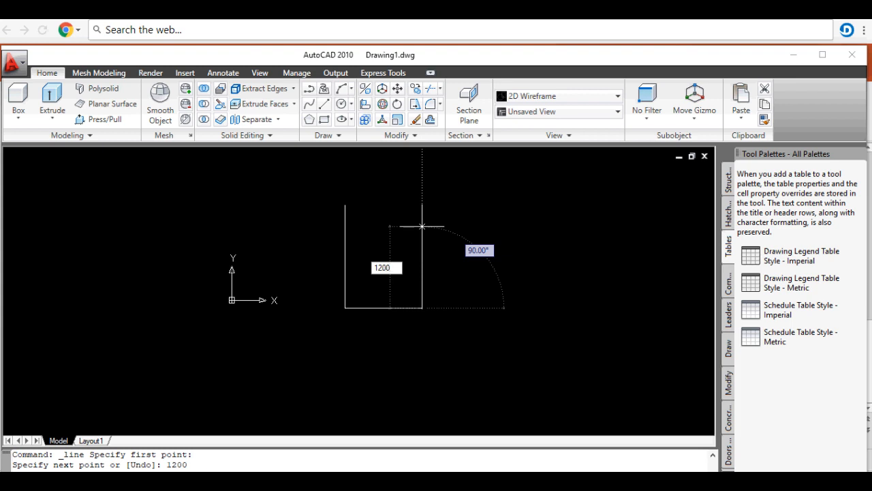
key(Return)
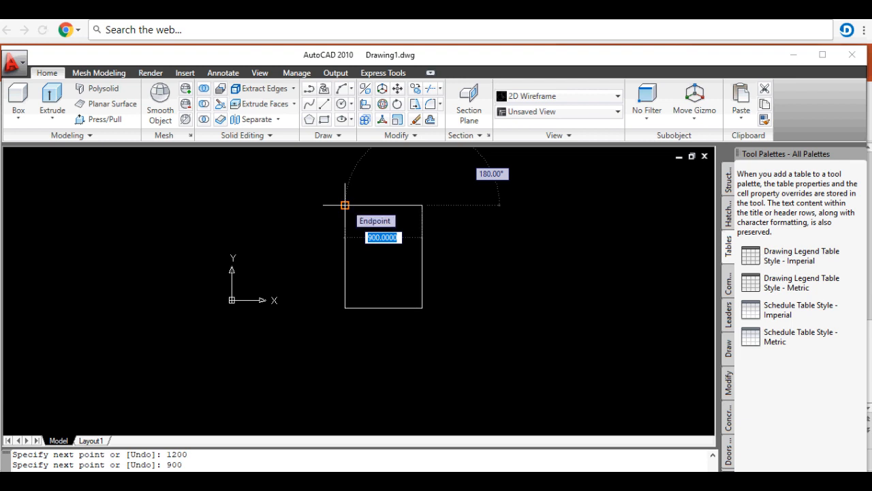
text(1200)
key(Return)
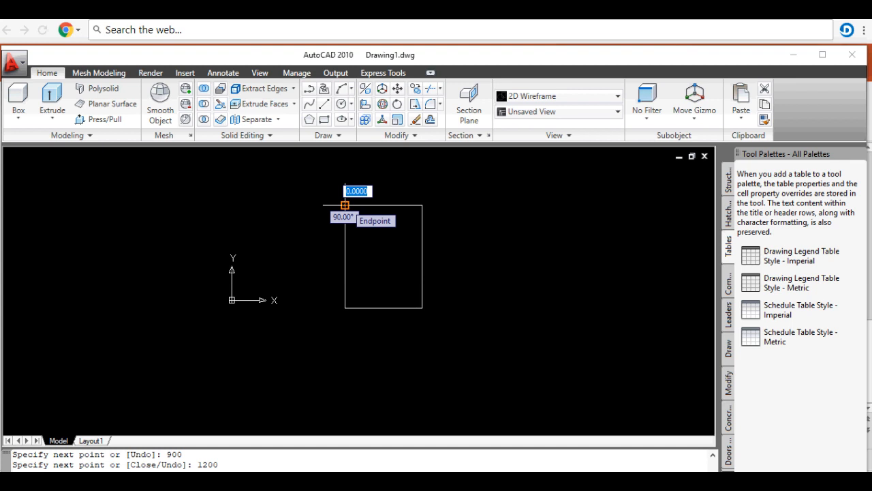
click(345, 205)
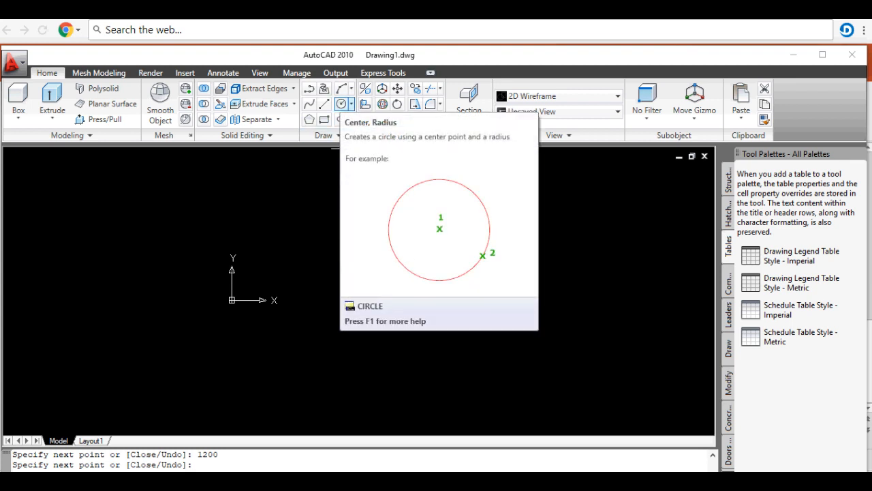
key(Escape)
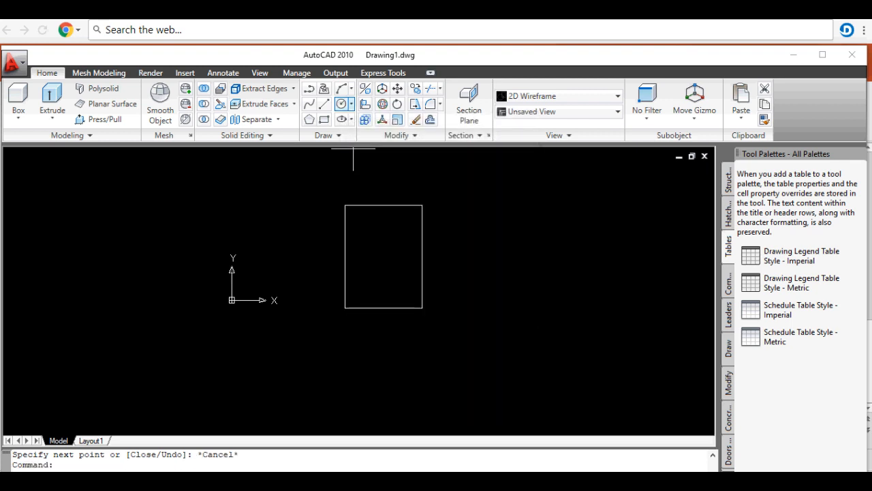
Draw a centre-radius circle with a radius of 890, centred to the right of the rectangle.
click(351, 104)
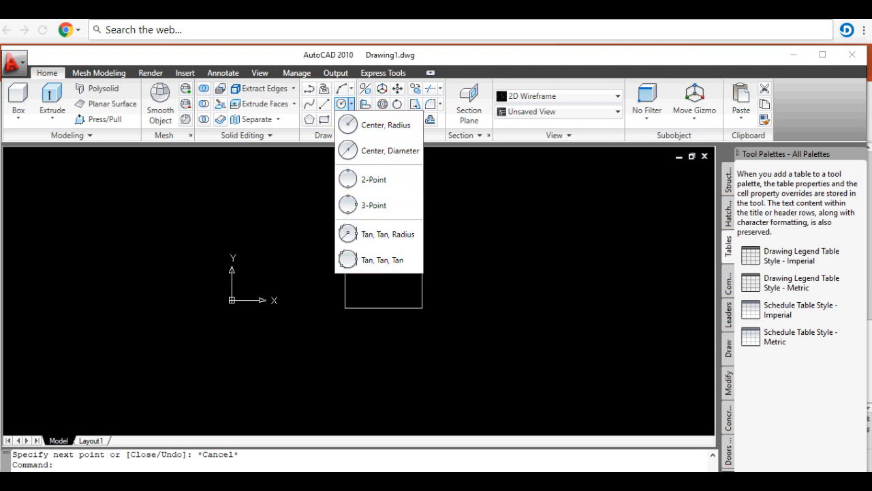
click(383, 125)
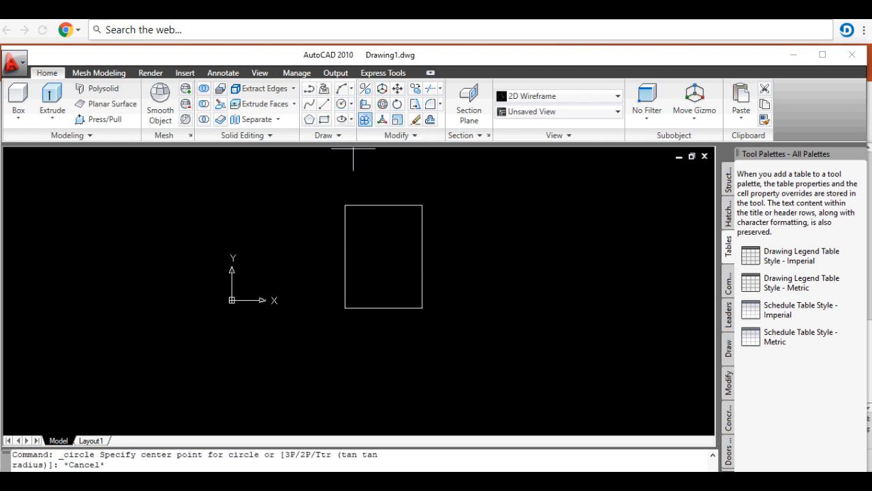
click(493, 236)
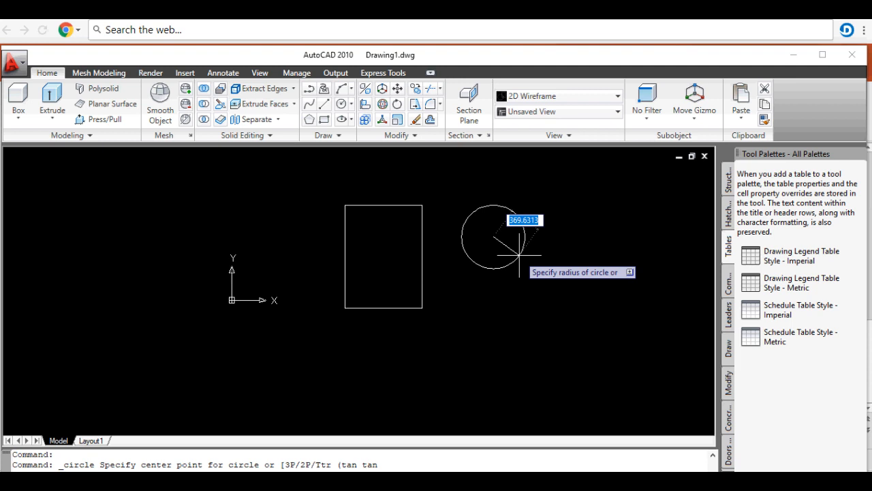
text(890)
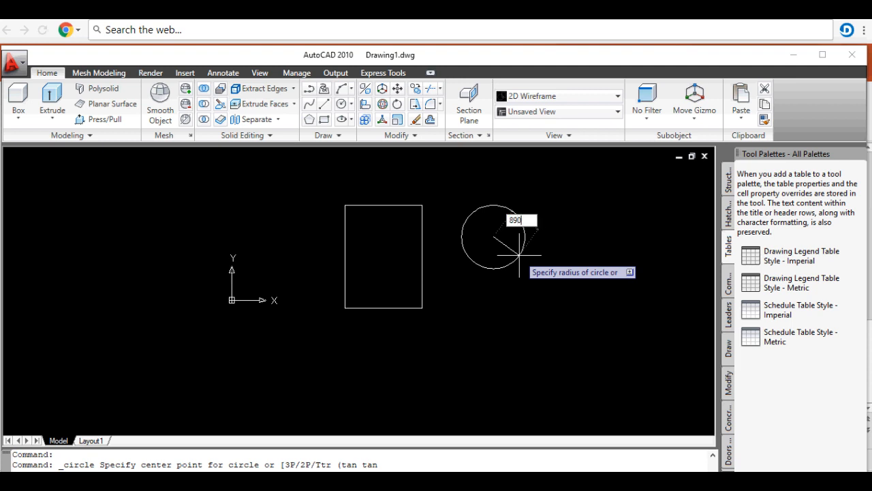
key(Return)
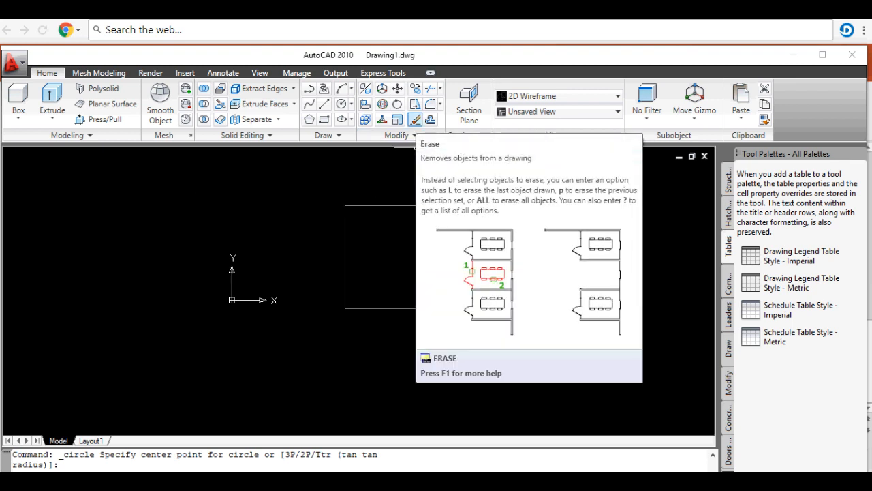
Erase the circle that overlaps the rectangle.
click(415, 119)
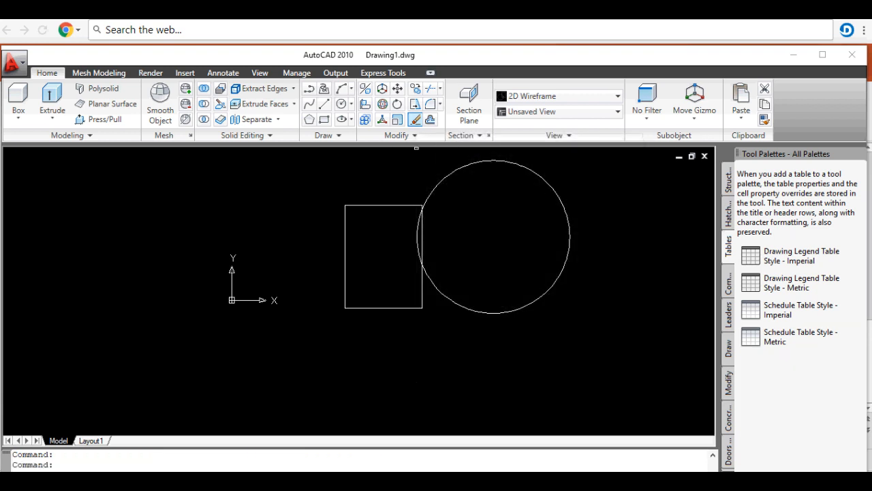
click(447, 173)
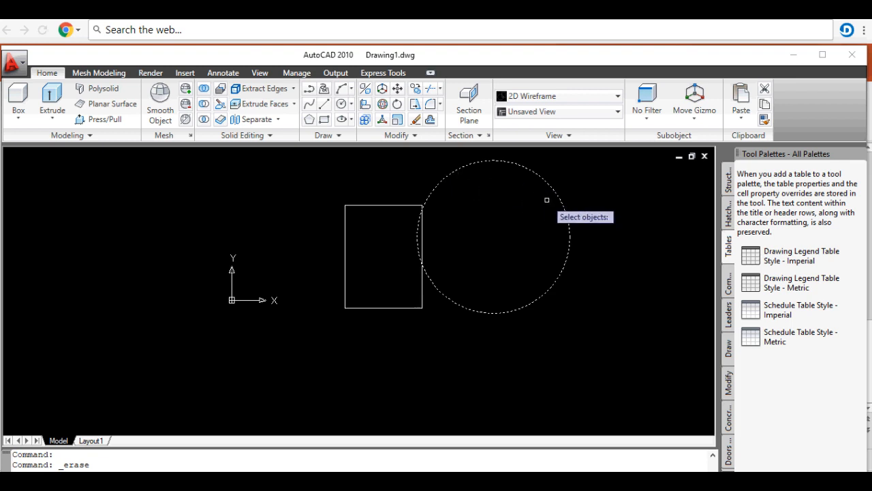
key(Return)
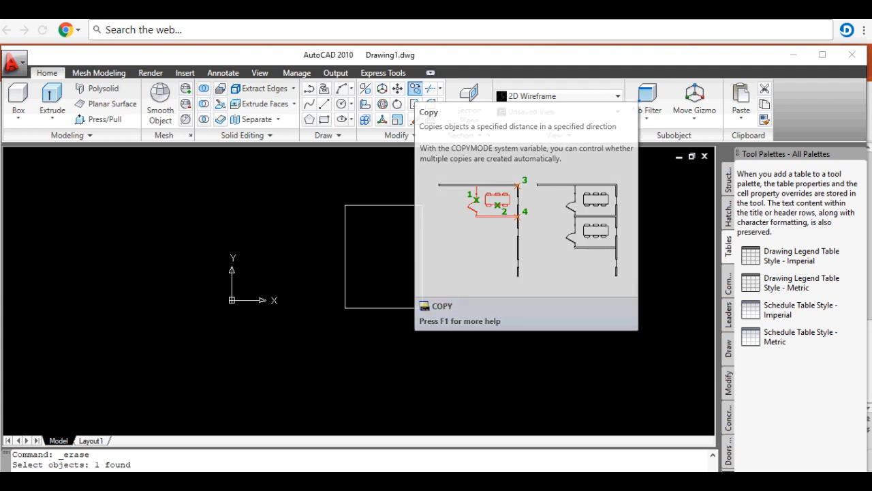
Copy the rectangle from its lower-left corner, placing one copy about 1639 to the right and another about 2906 away toward the lower right.
click(415, 89)
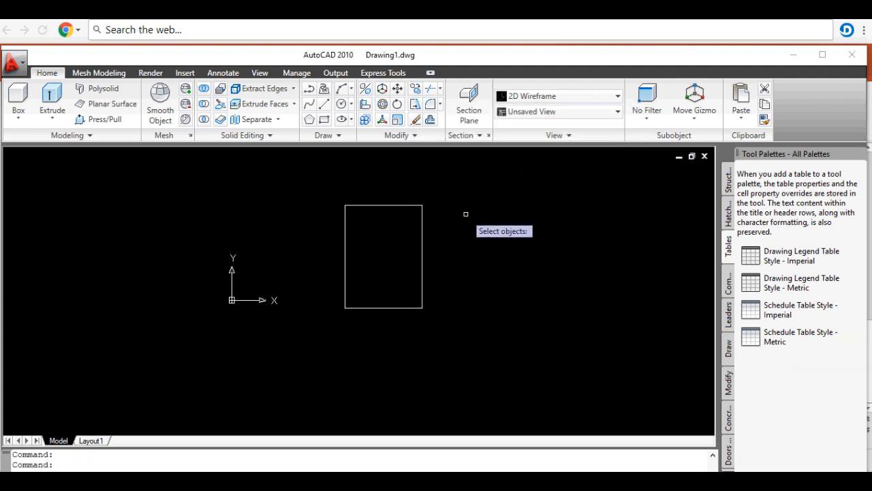
click(315, 173)
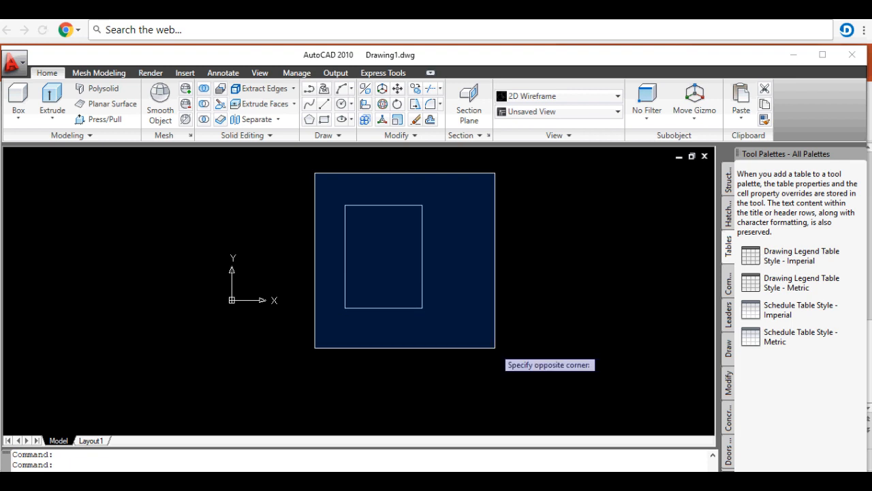
click(495, 348)
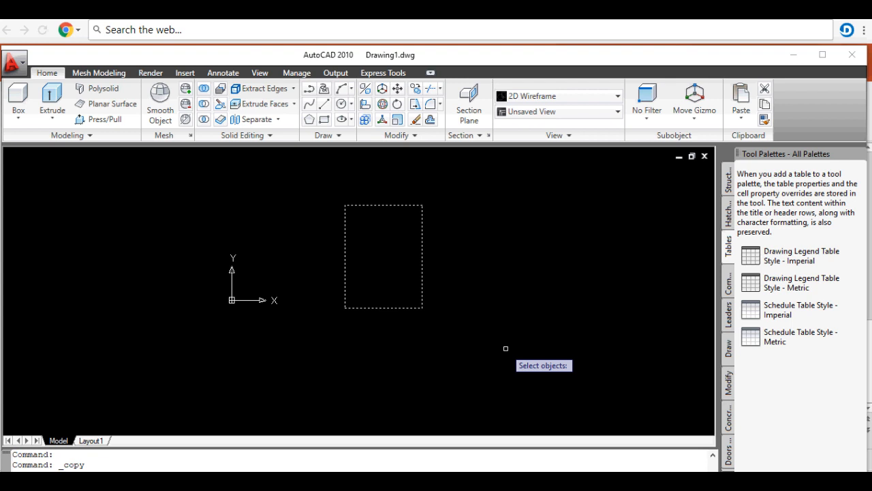
key(Return)
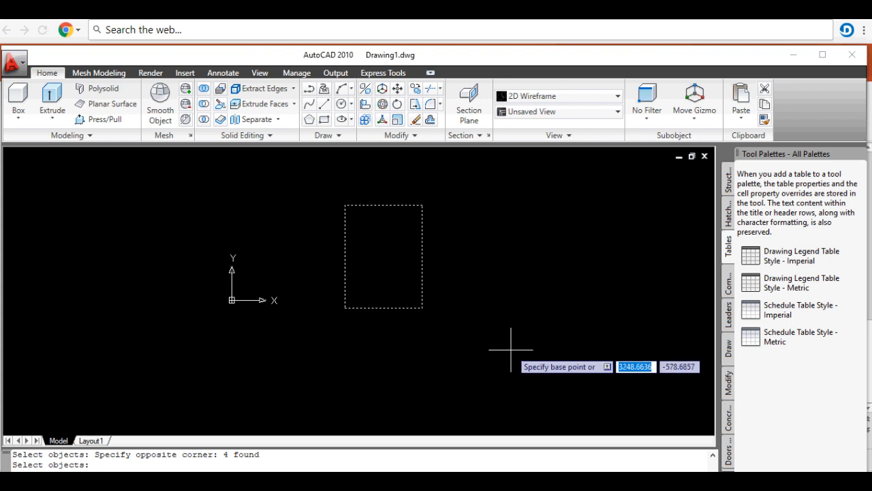
click(345, 308)
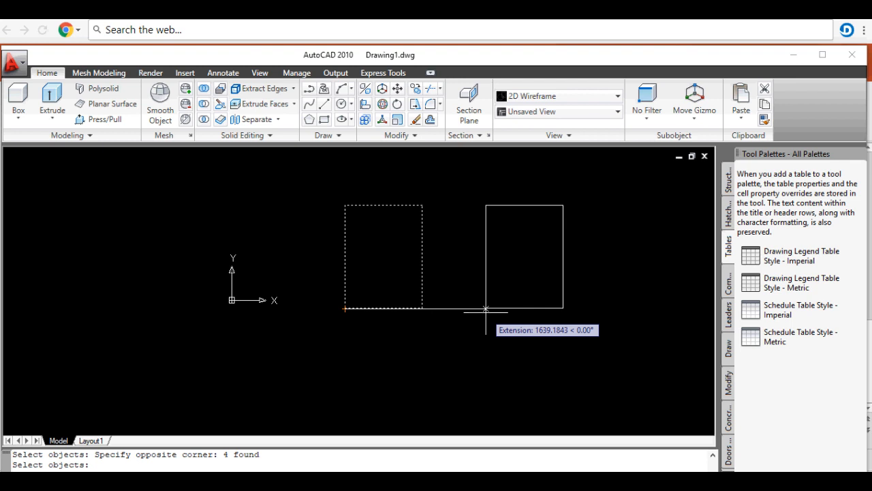
click(486, 308)
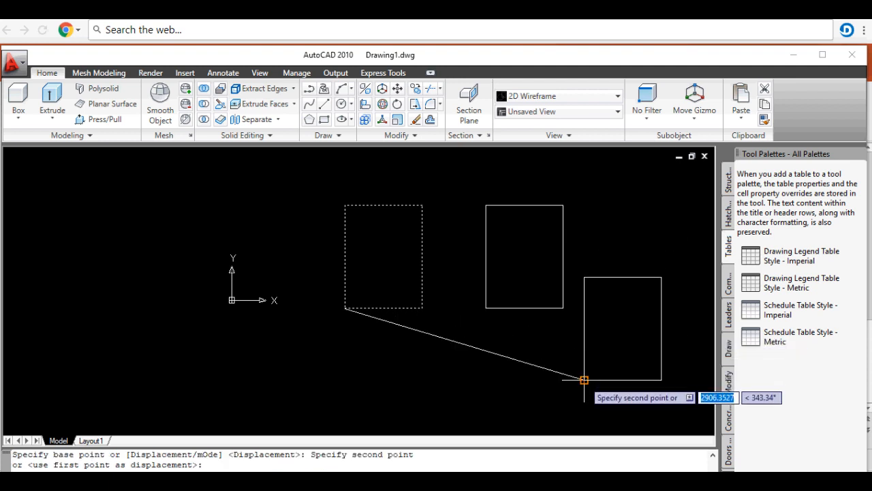
click(584, 379)
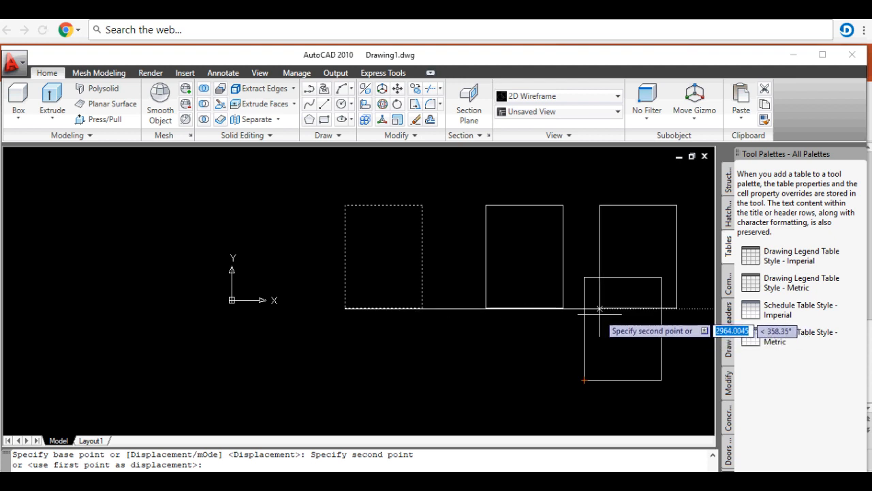
key(Return)
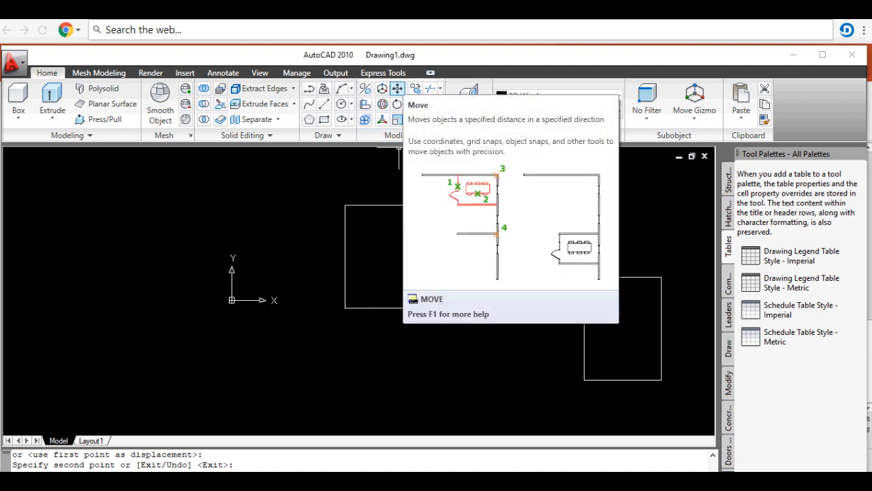
Move the original rectangle by the midpoint of its top edge to a spot below and left of its position, just under the UCS origin.
click(397, 89)
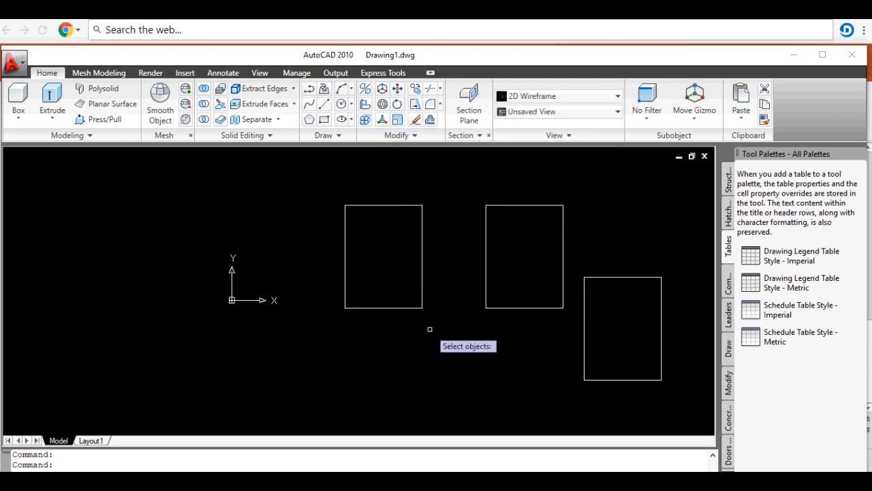
click(451, 346)
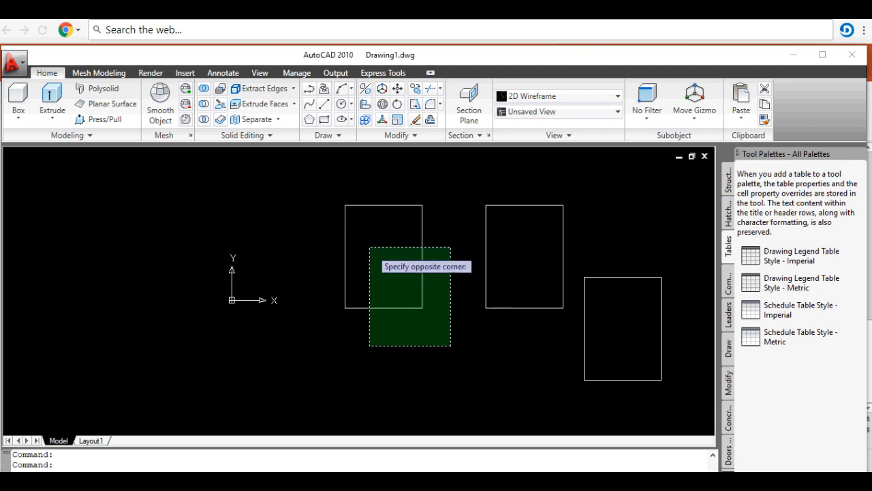
click(317, 180)
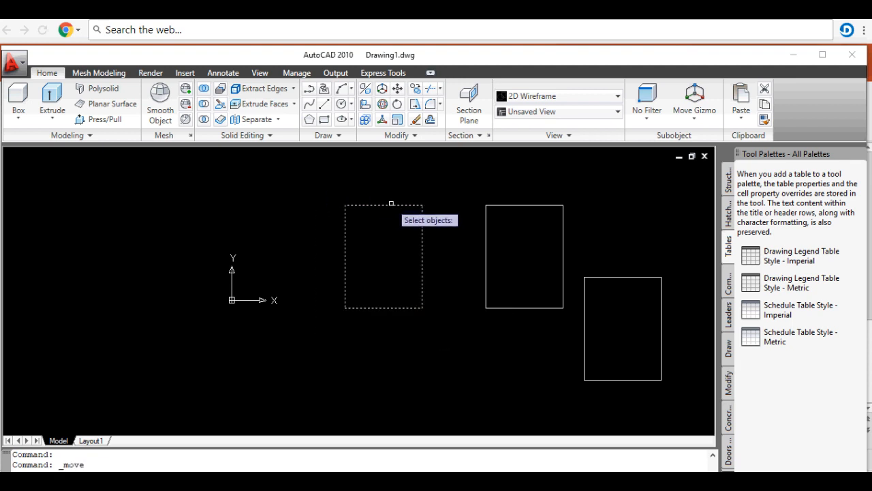
key(Return)
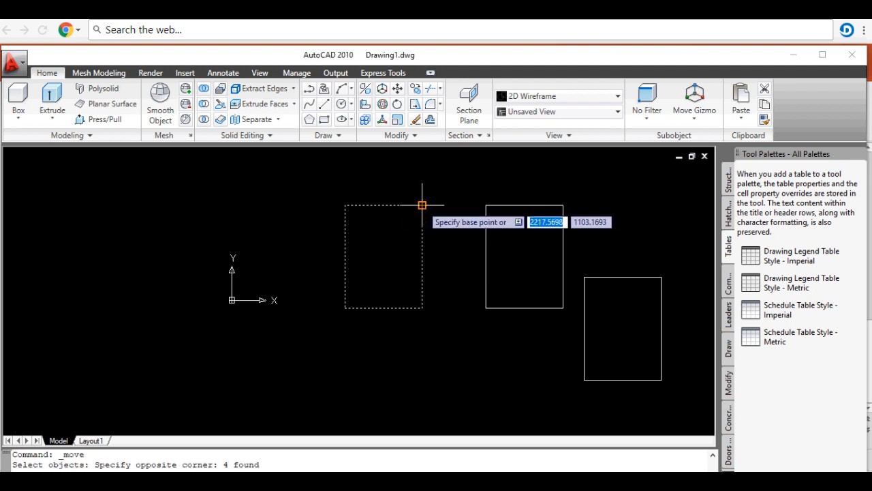
click(384, 204)
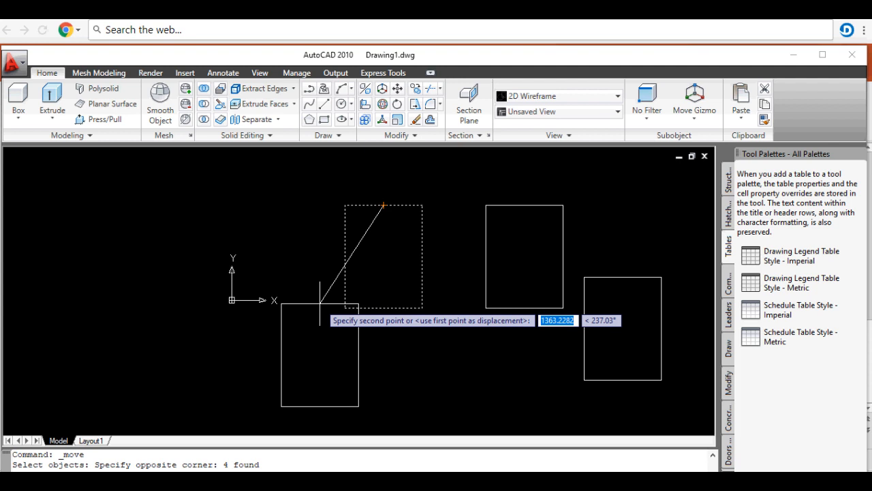
click(320, 311)
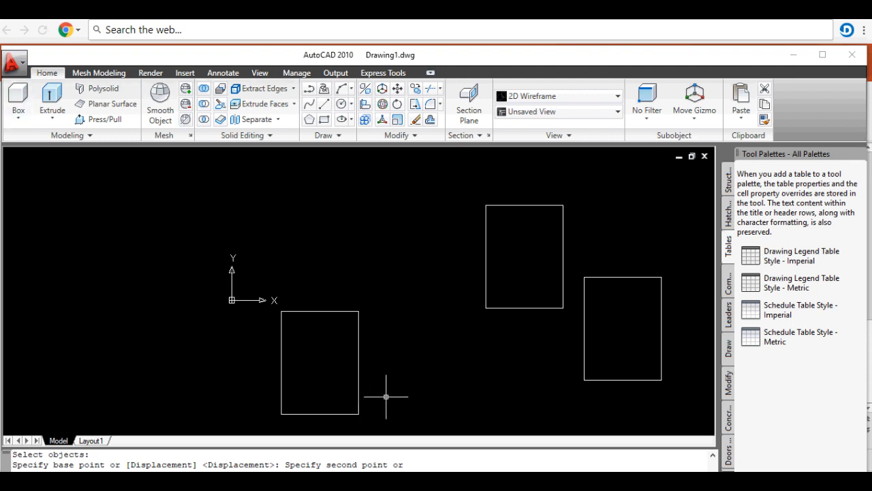
scroll(354, 331, up, 3)
scroll(376, 226, down, 4)
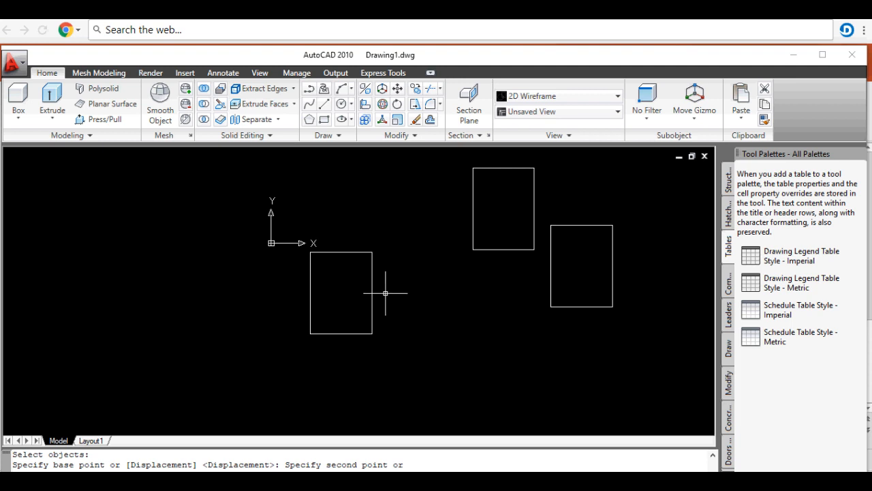
scroll(333, 260, up, 5)
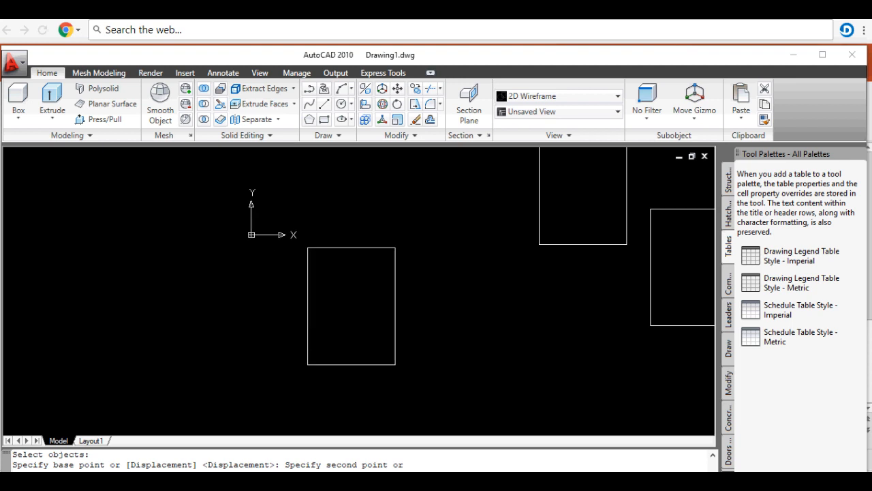
Offset the right and top edges of the rectangle nearest the UCS origin inward by 20.
scroll(306, 249, down, 2)
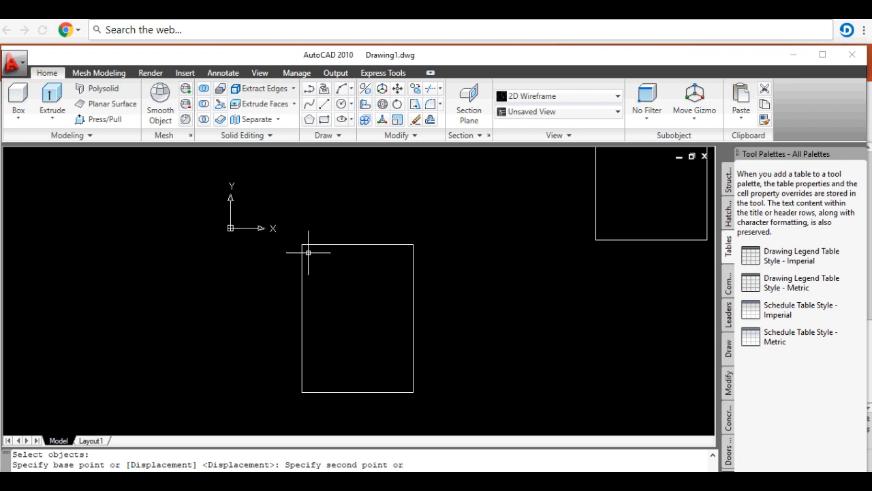
scroll(306, 258, down, 2)
scroll(323, 250, up, 3)
scroll(331, 263, down, 4)
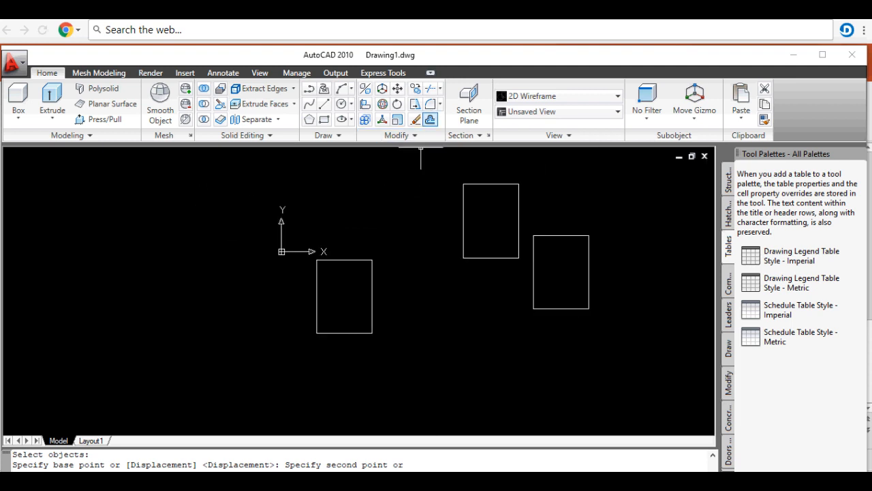
click(430, 119)
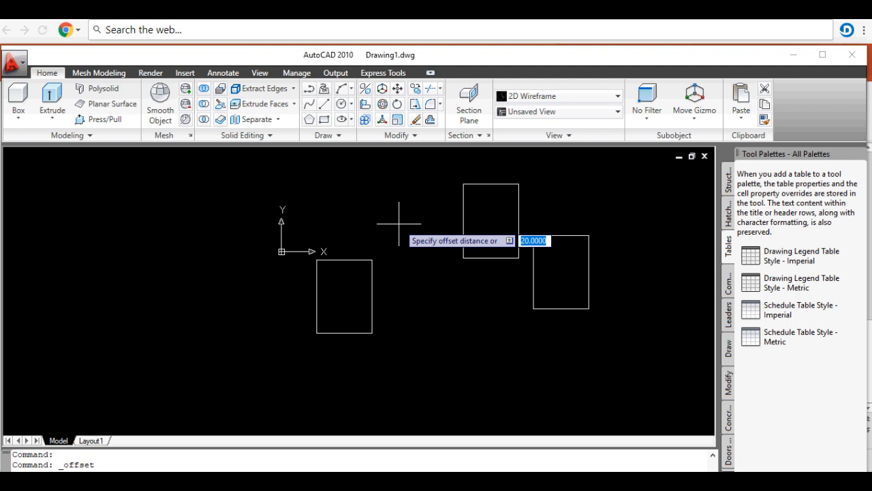
text(20)
key(Return)
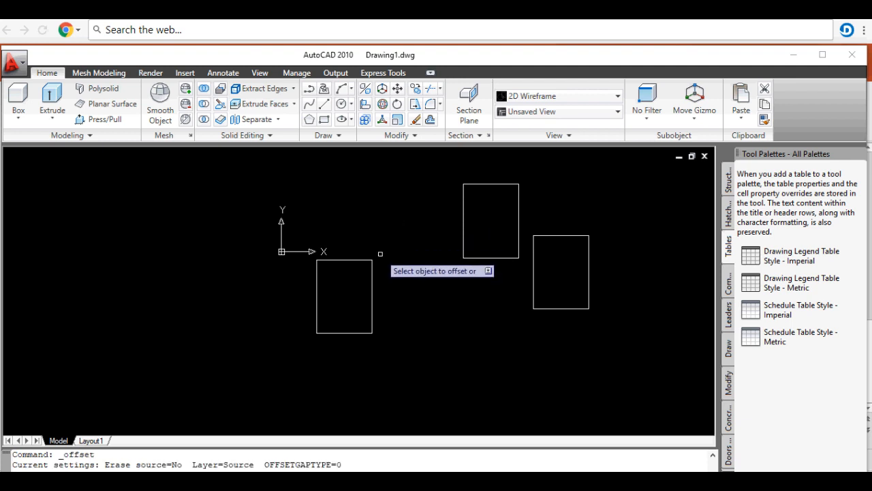
scroll(370, 272, up, 5)
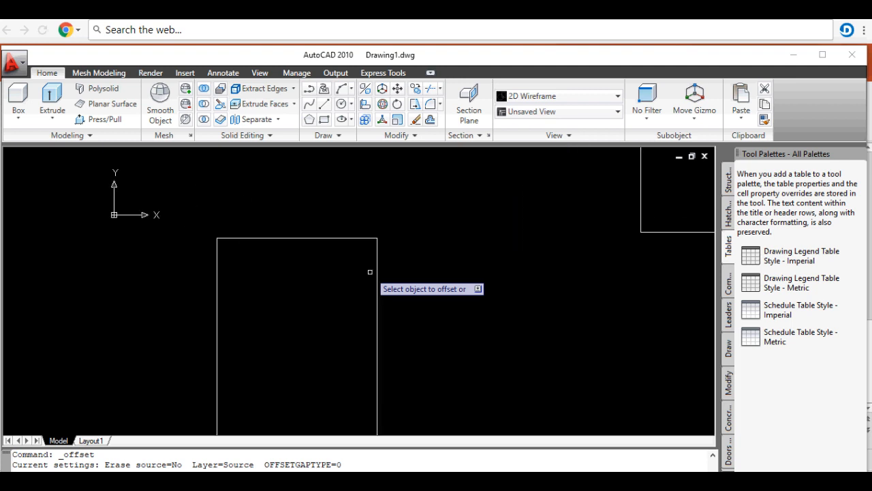
click(376, 260)
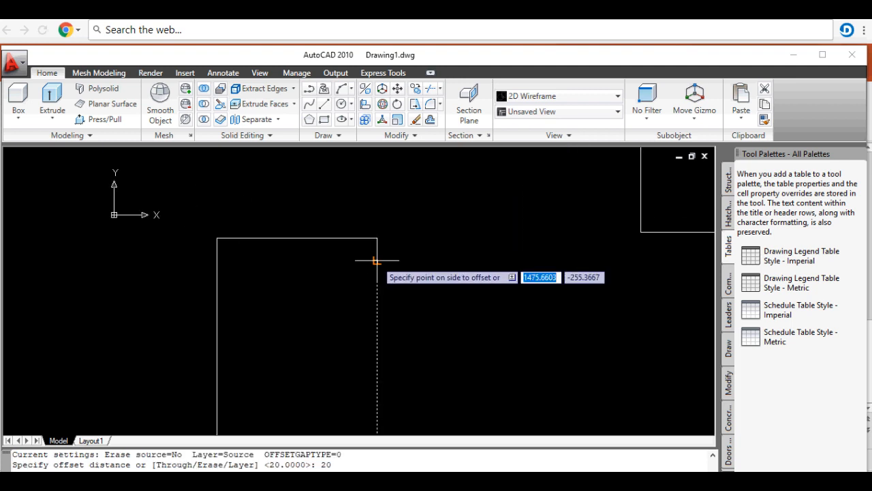
click(348, 259)
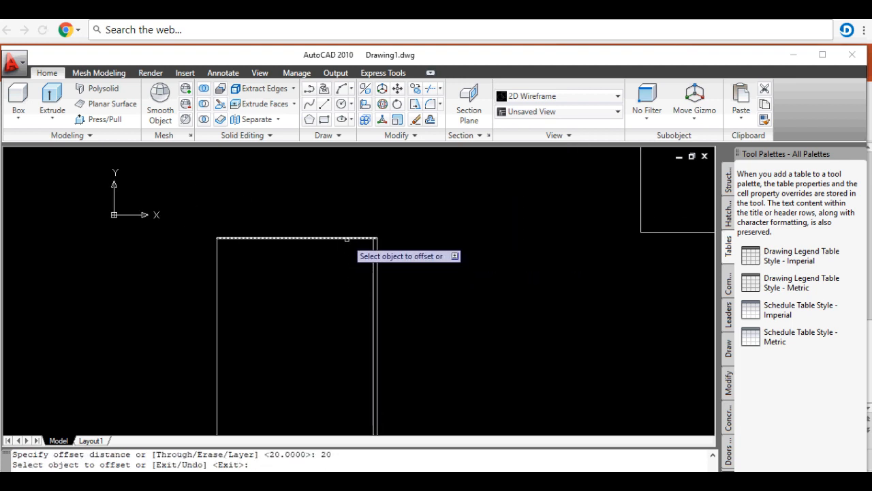
click(347, 238)
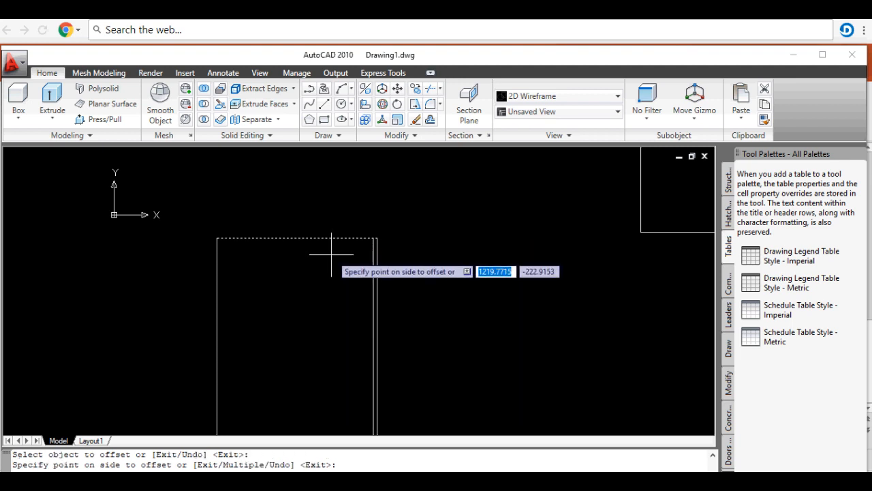
click(331, 255)
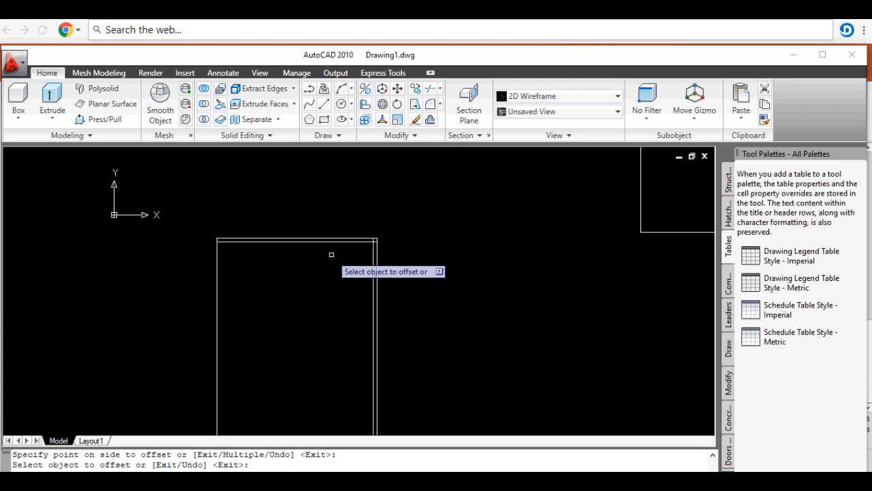
Offset the left and bottom edges of the same rectangle inward by 20.
scroll(344, 246, down, 2)
scroll(261, 276, up, 3)
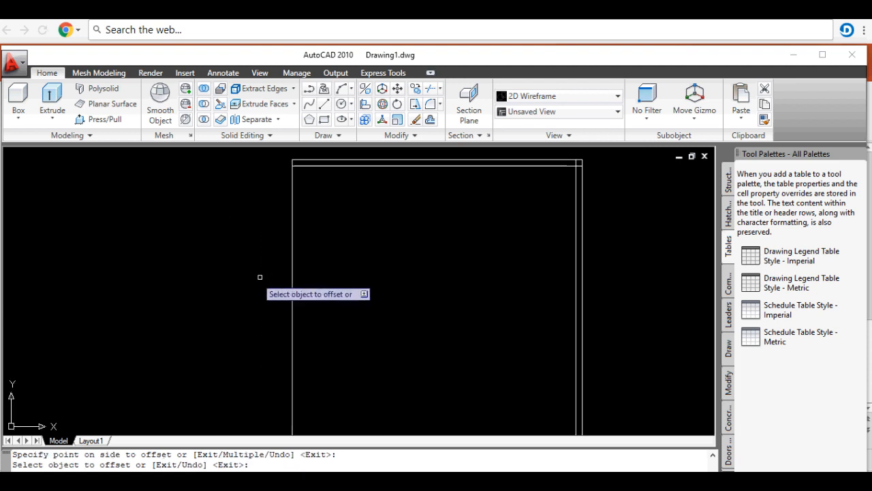
click(295, 273)
click(332, 272)
scroll(270, 198, down, 3)
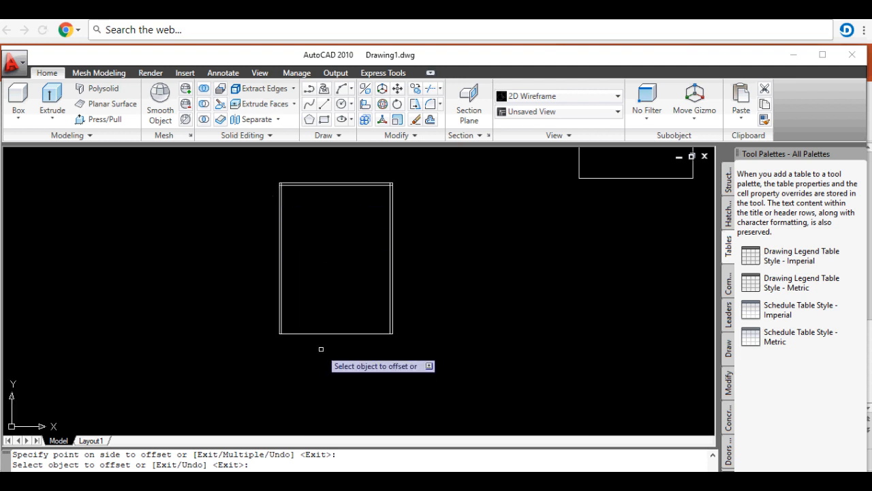
scroll(321, 351, up, 4)
click(318, 305)
click(318, 287)
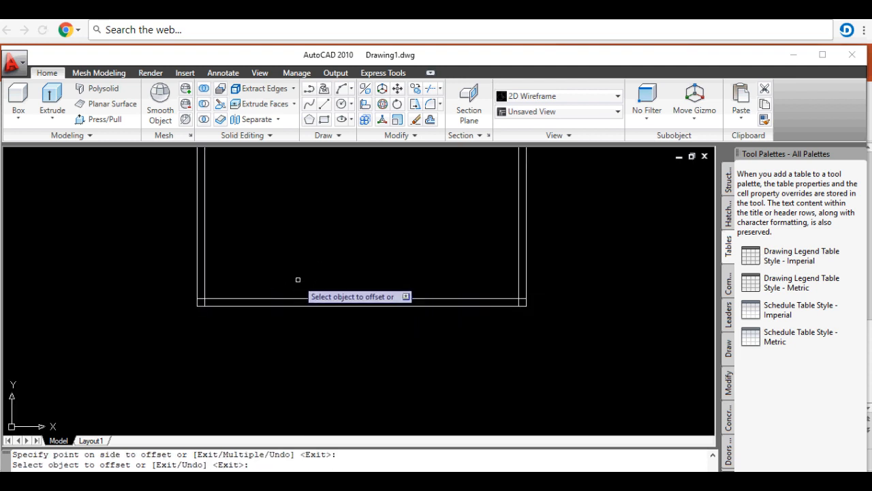
click(205, 282)
Examine the rectangle's corners where the offset lines cross and run on to the outer edges.
scroll(197, 298, up, 8)
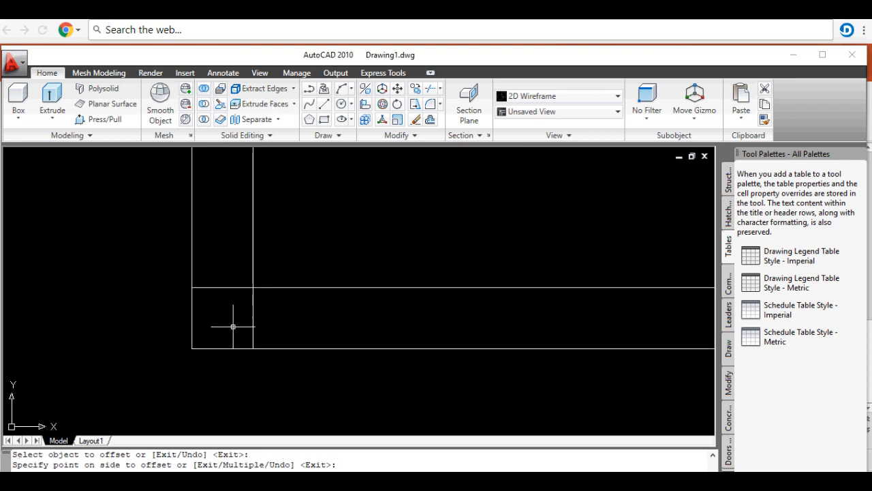
scroll(212, 301, down, 6)
scroll(186, 313, down, 6)
scroll(347, 322, up, 6)
scroll(354, 284, up, 5)
scroll(371, 325, down, 4)
scroll(371, 326, down, 5)
scroll(259, 247, up, 8)
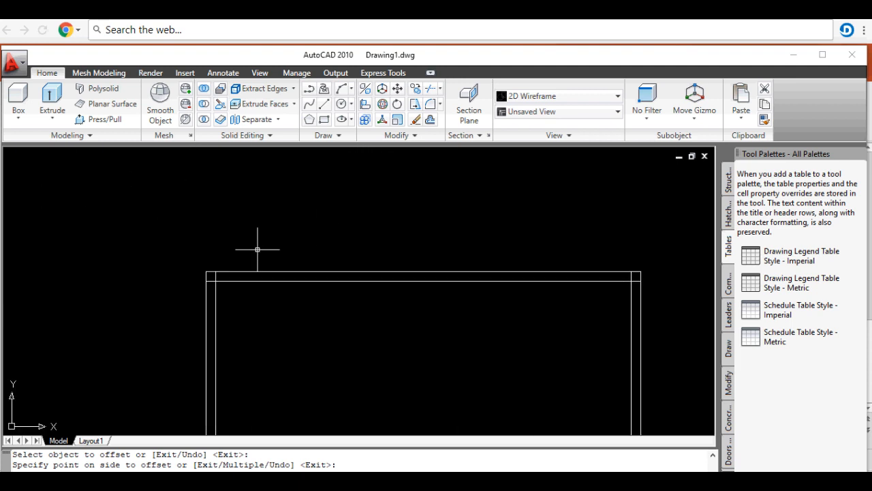
scroll(204, 286, up, 3)
scroll(220, 306, up, 1)
scroll(184, 286, up, 3)
scroll(170, 275, down, 3)
scroll(250, 259, down, 9)
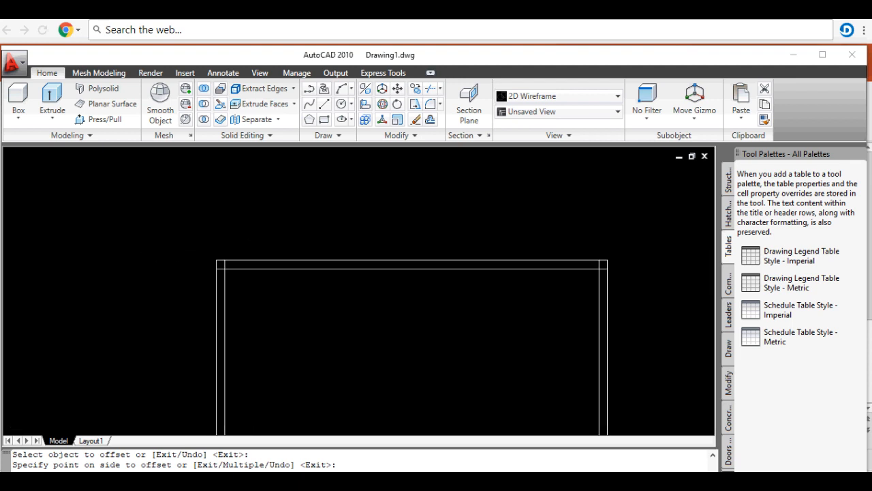
scroll(471, 289, up, 3)
scroll(471, 290, up, 2)
scroll(411, 229, up, 1)
scroll(411, 237, down, 2)
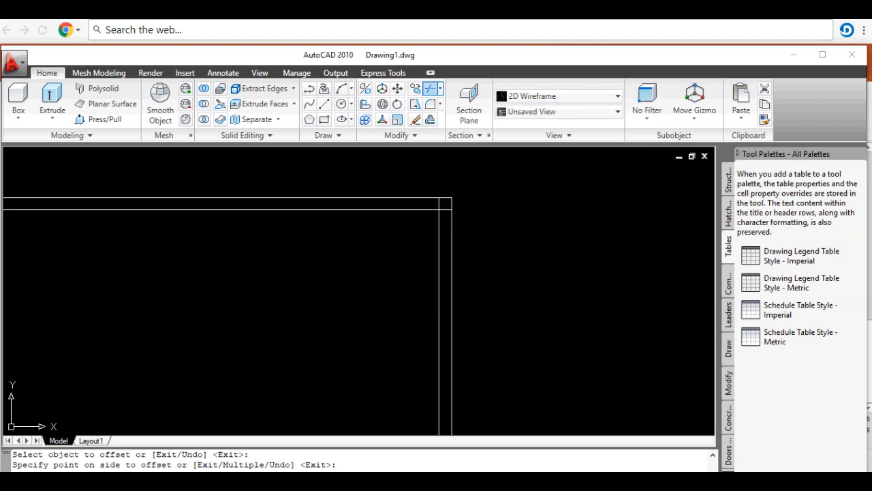
Trim the overlapping offset line ends at the rectangle's top-right and top-left corners, using all objects as cutting edges.
click(430, 89)
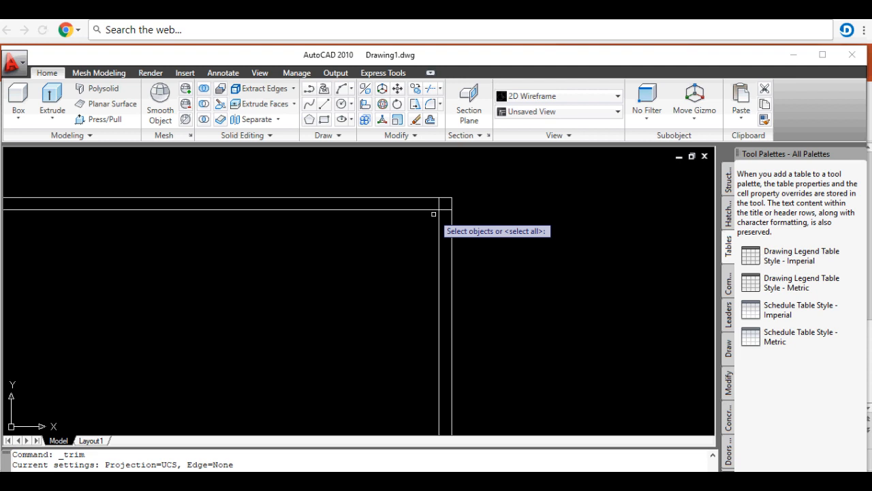
key(Return)
scroll(433, 215, up, 6)
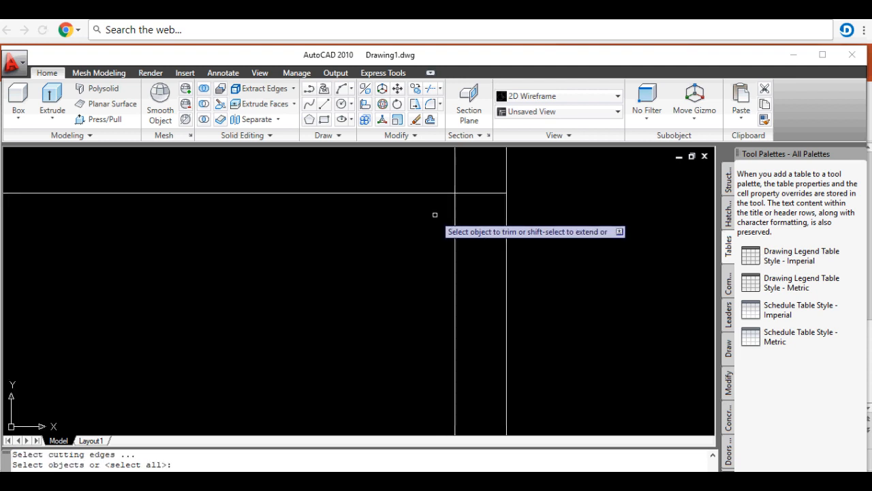
click(499, 182)
scroll(502, 225, down, 4)
scroll(307, 222, up, 5)
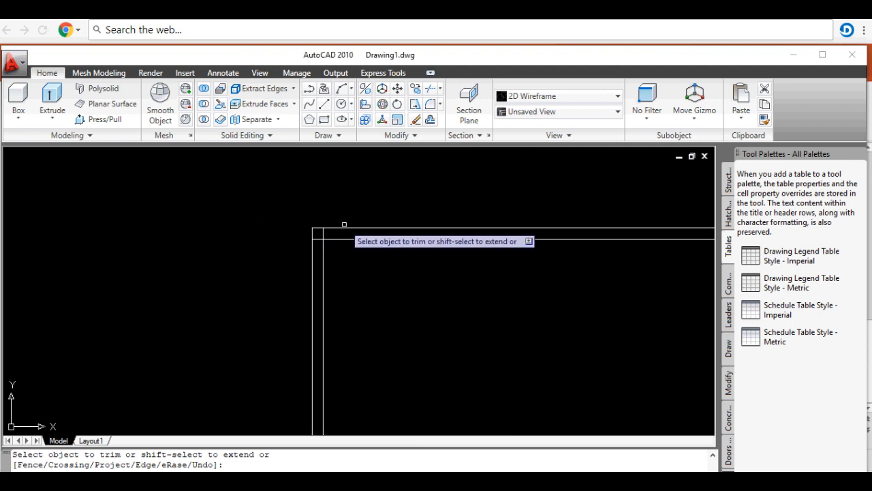
click(325, 247)
scroll(282, 195, down, 4)
Trim the overlapping offset line ends at the rectangle's bottom-left and bottom-right corners.
scroll(286, 331, up, 5)
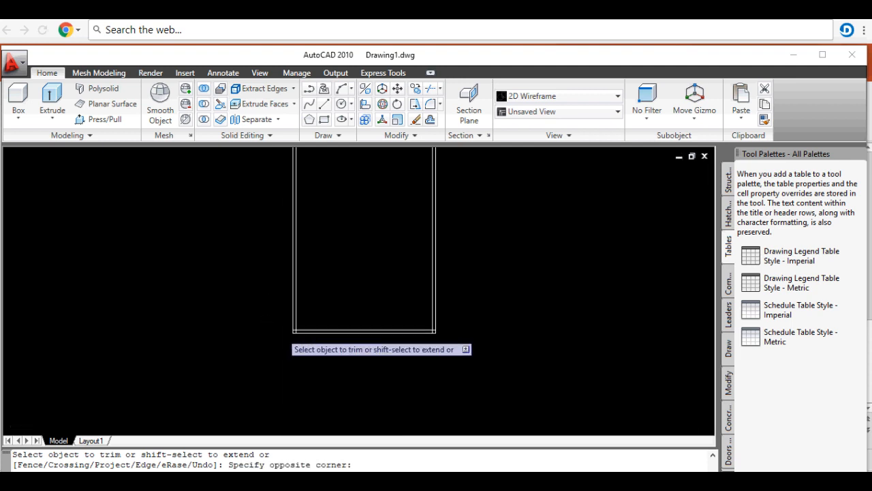
click(308, 311)
click(300, 302)
click(289, 259)
scroll(191, 320, down, 5)
scroll(368, 328, up, 5)
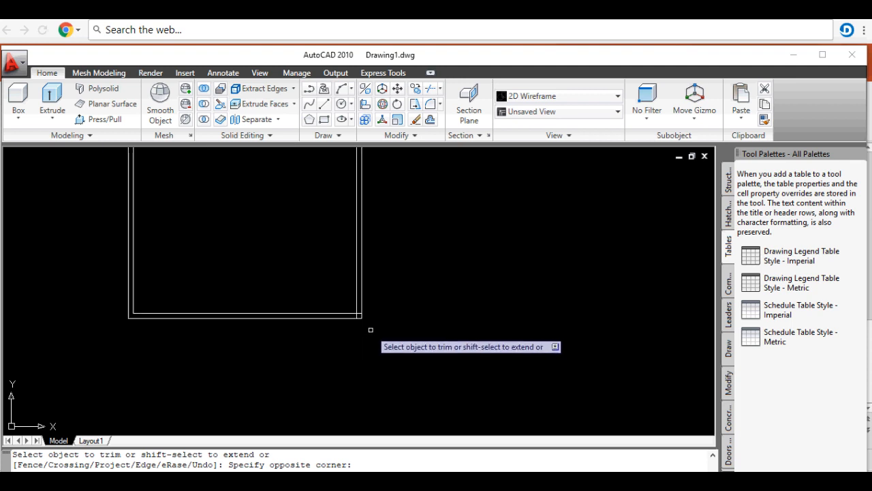
click(357, 333)
click(326, 340)
Inspect the trimmed double-line frame and its corners, both close up and together with the neighbouring rectangles.
scroll(427, 367, down, 6)
scroll(409, 334, down, 3)
scroll(359, 290, up, 6)
scroll(241, 268, down, 4)
scroll(328, 301, up, 5)
scroll(366, 305, down, 4)
scroll(370, 316, down, 4)
scroll(370, 355, up, 6)
scroll(386, 371, down, 4)
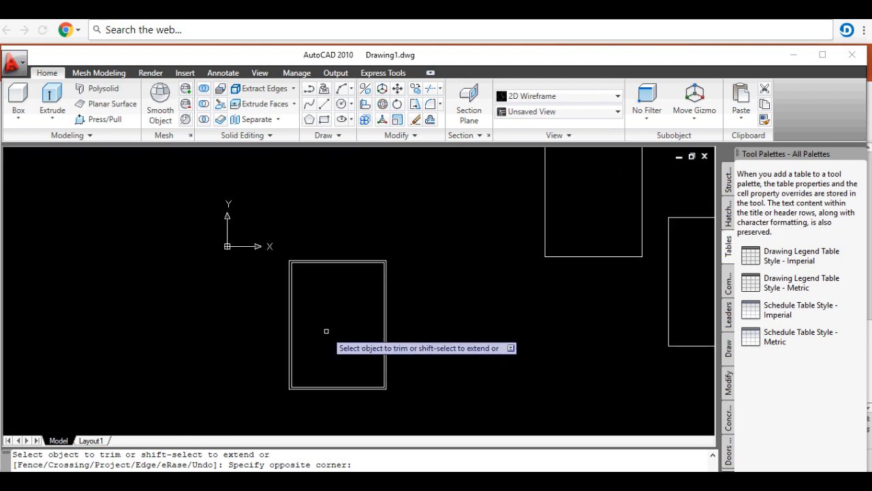
scroll(325, 332, up, 5)
scroll(315, 324, down, 6)
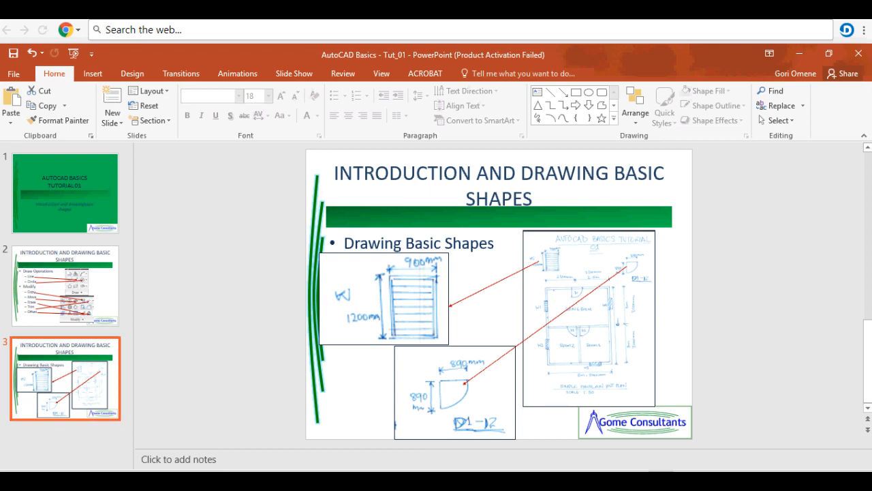
Switch to the PowerPoint presentation and display slide 2 with the list of Draw and Modify operations.
click(66, 286)
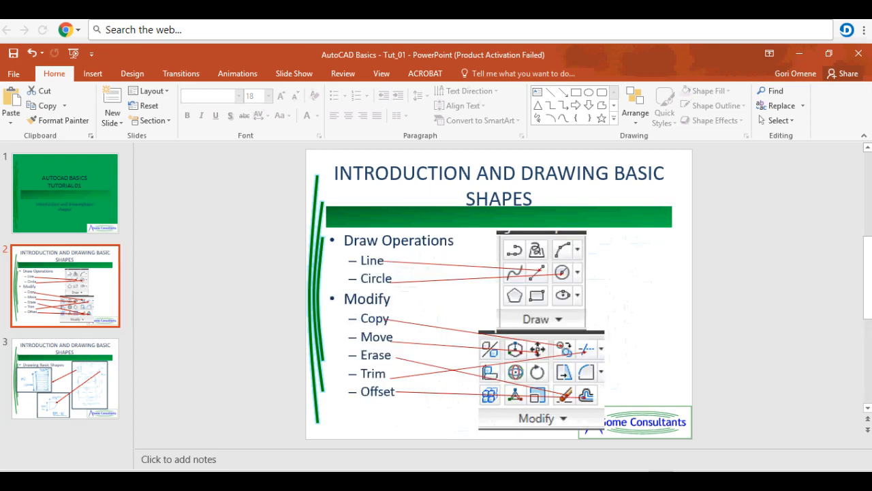